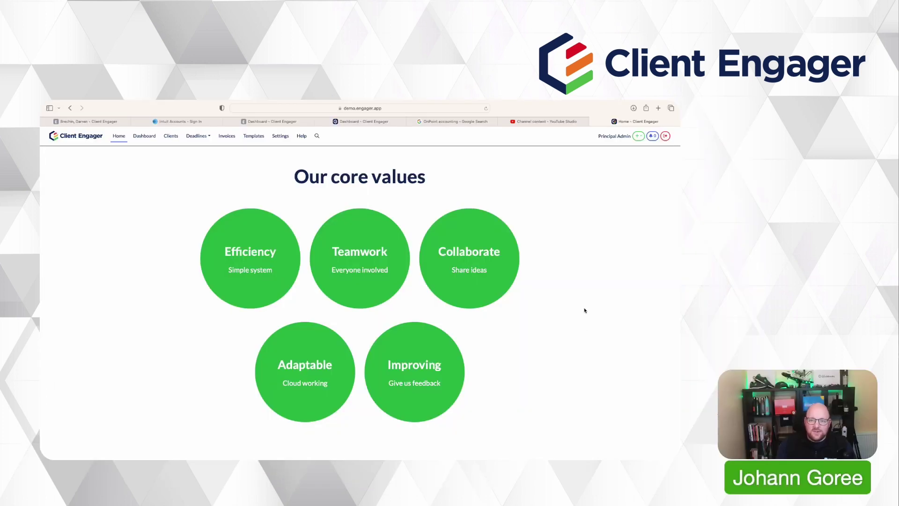
Go to the practice Settings and show the Services list
left_click(281, 136)
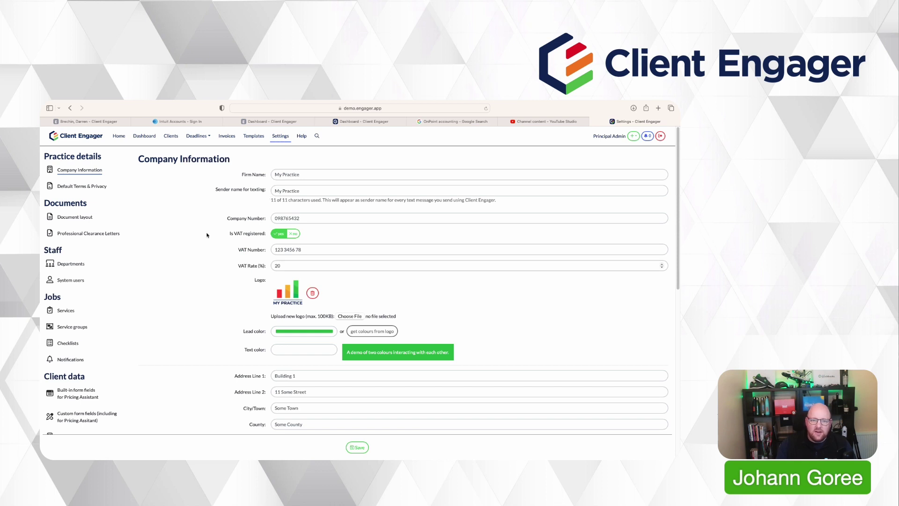
left_click(67, 310)
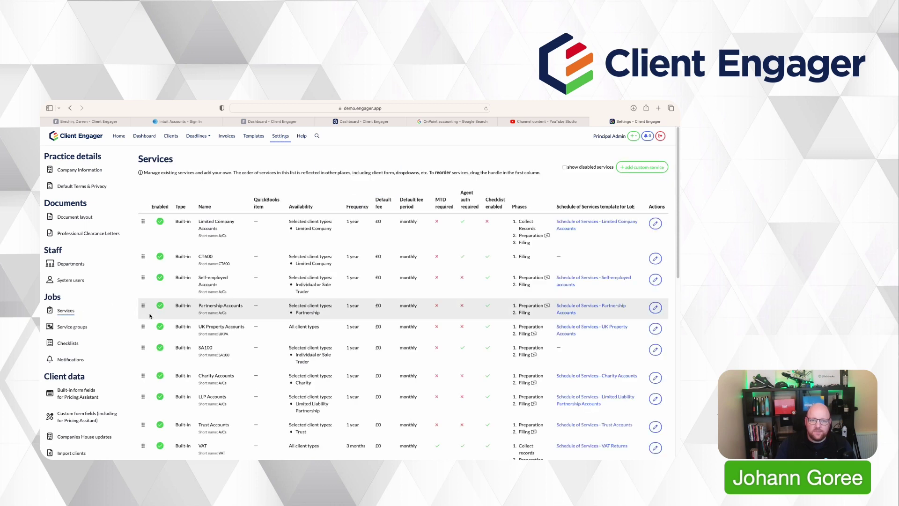
left_click(626, 169)
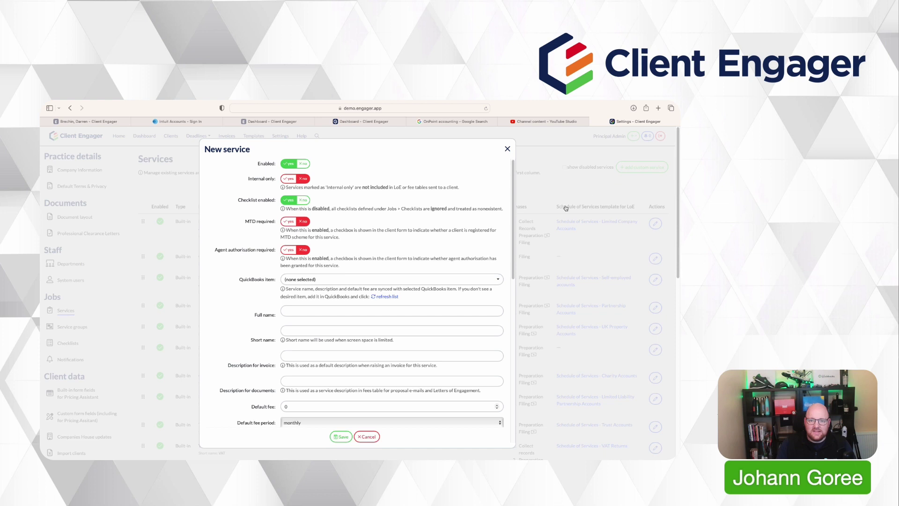
left_click(289, 181)
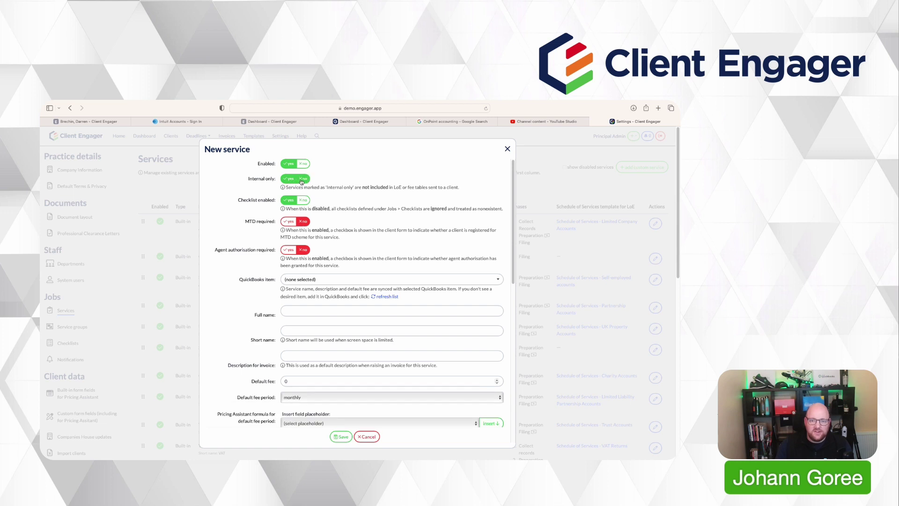
left_click(301, 181)
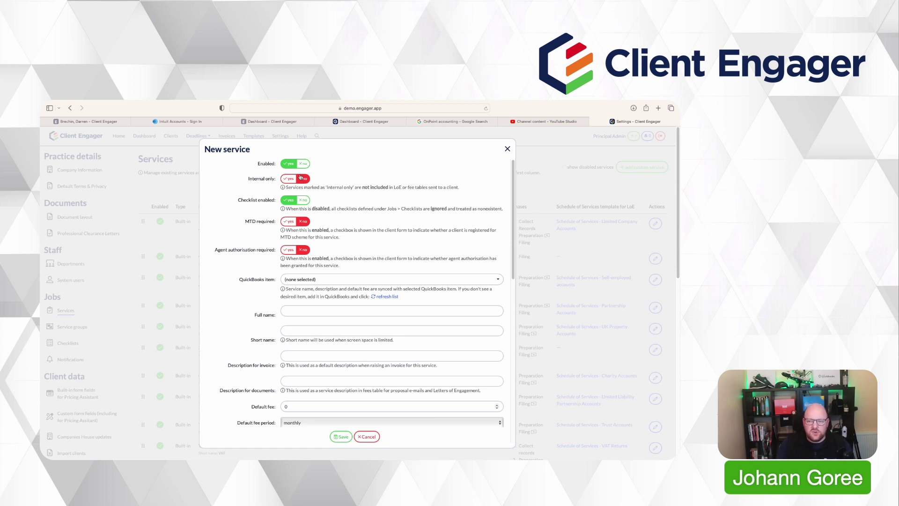
left_click(294, 179)
left_click(299, 180)
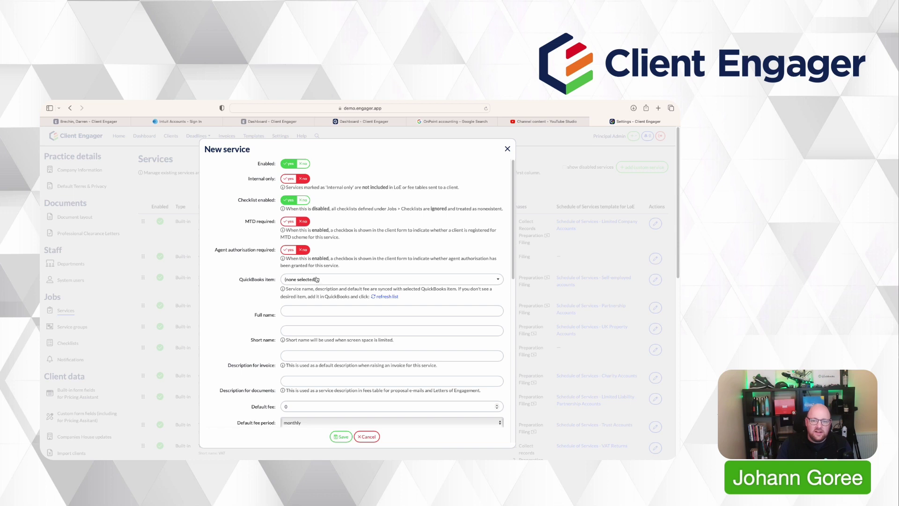
scroll(316, 279, "down", 1)
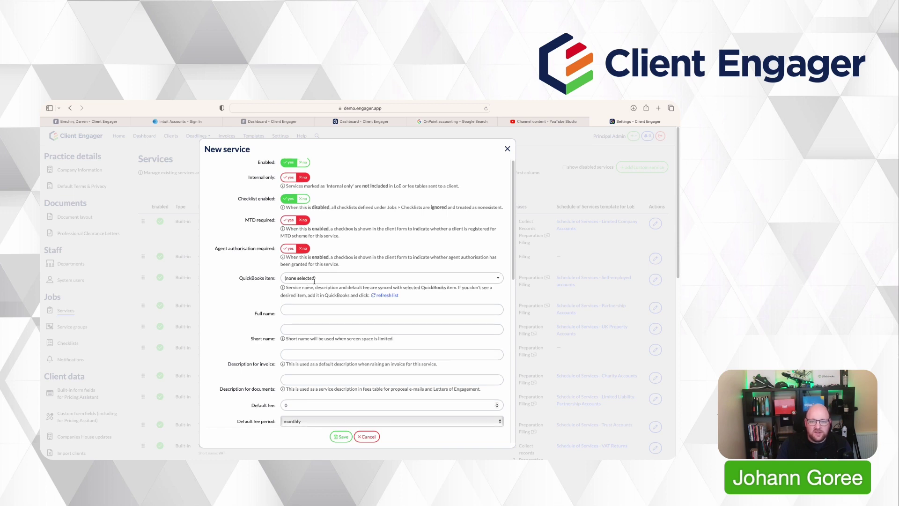
scroll(316, 281, "down", 2)
scroll(316, 283, "down", 2)
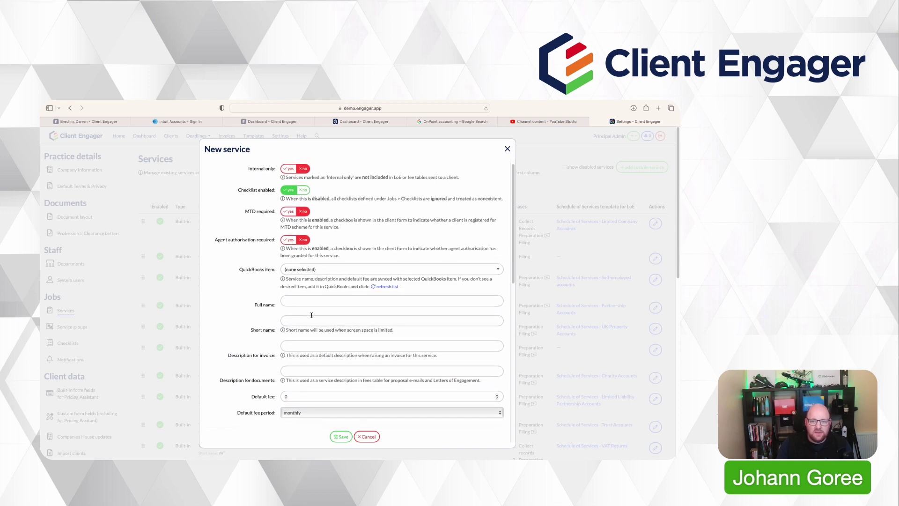
Enter 'client catch up' as full name so CCU auto-fills, keeping monthly fee period
left_click(317, 305)
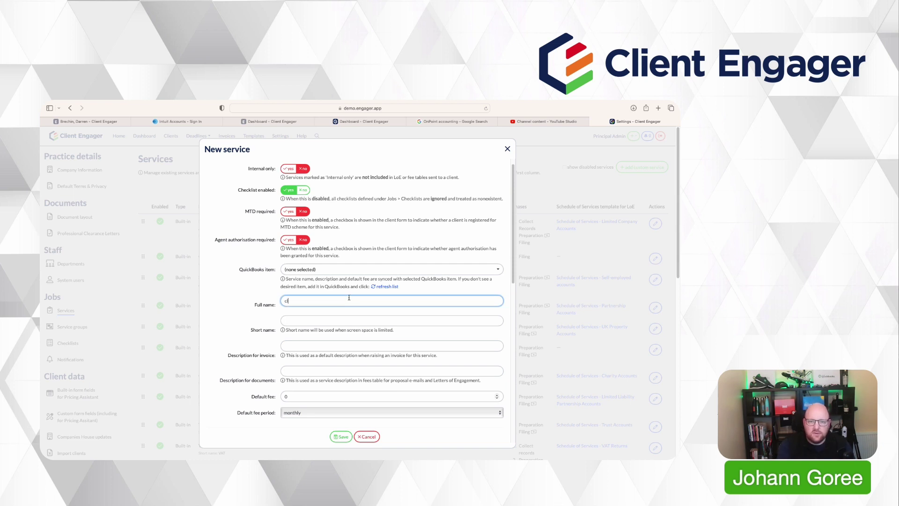
type("client ")
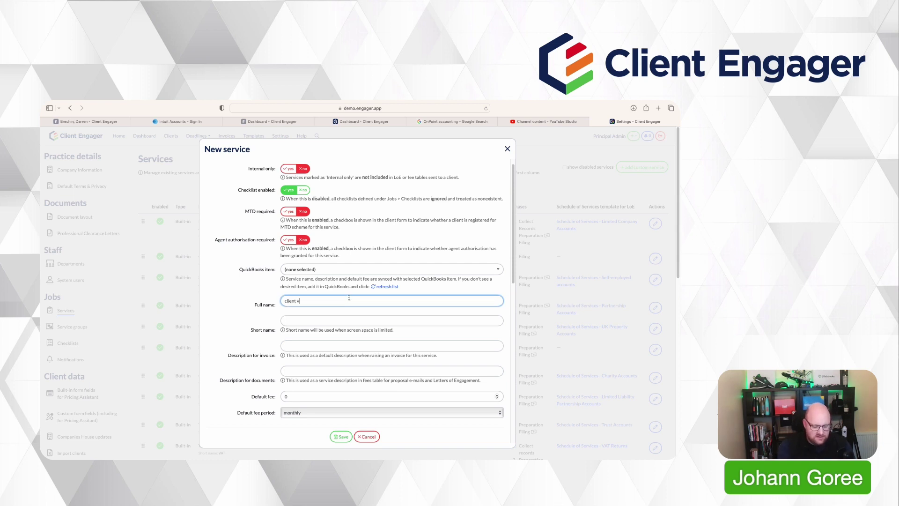
type("catc")
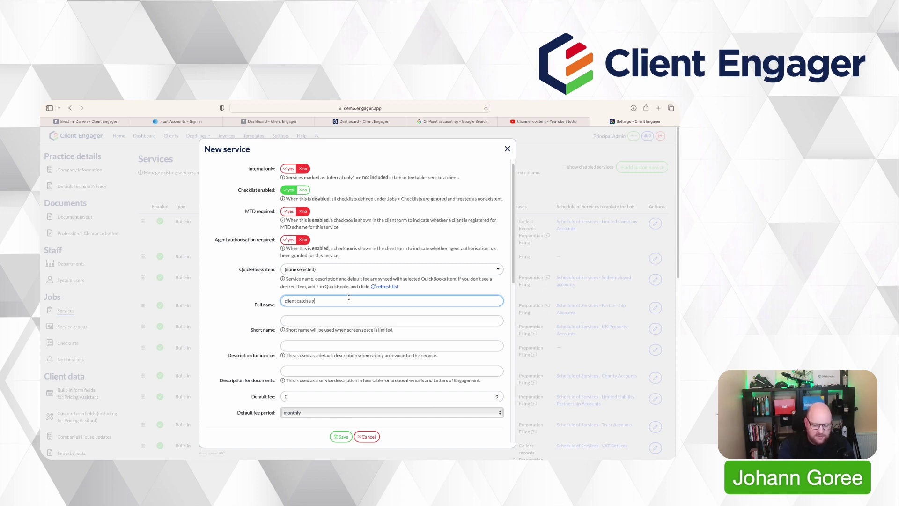
type("h up")
left_click(330, 337)
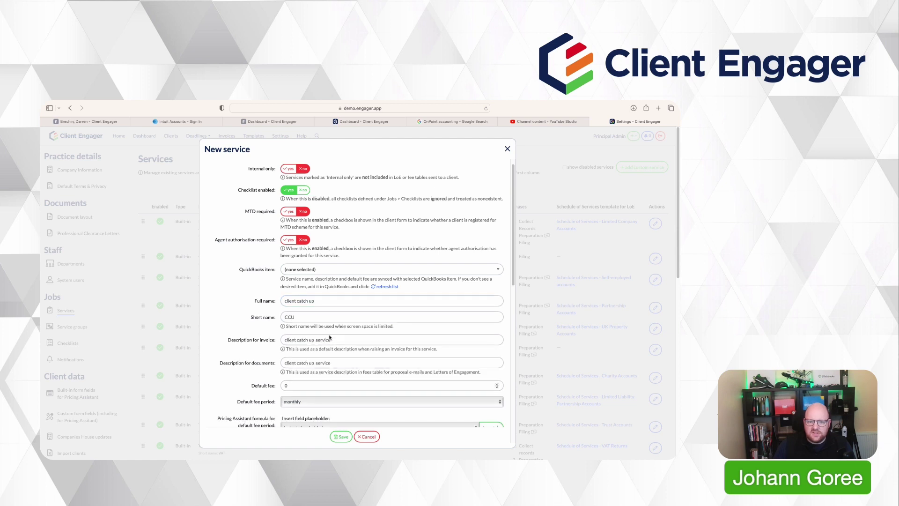
left_click(298, 318)
scroll(318, 338, "down", 1)
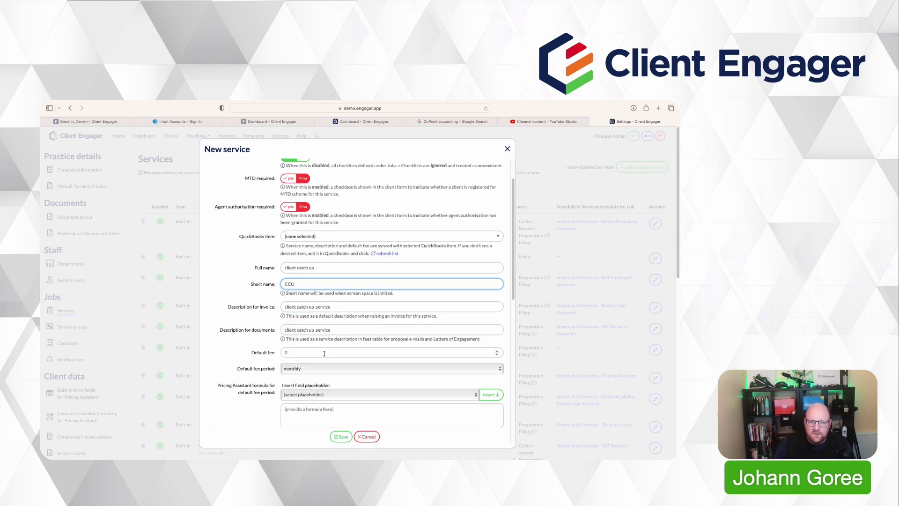
left_click(330, 357)
scroll(331, 354, "down", 2)
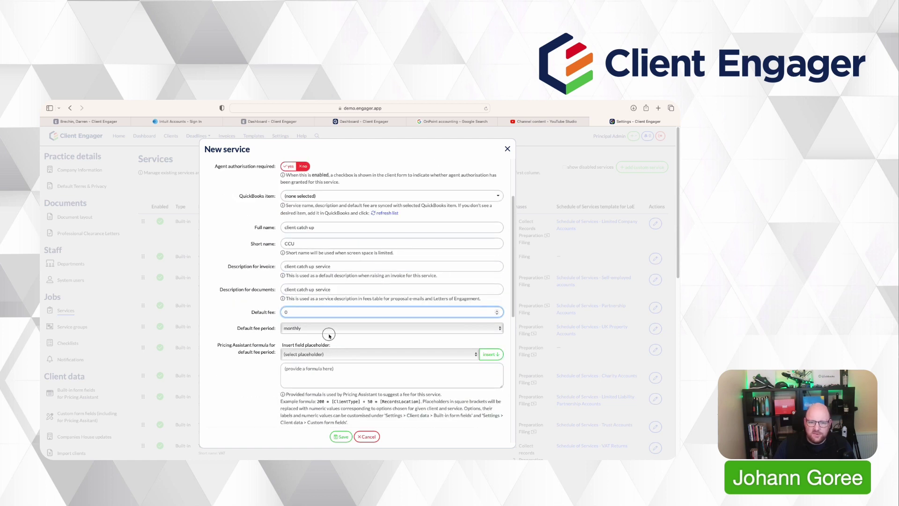
left_click(326, 328)
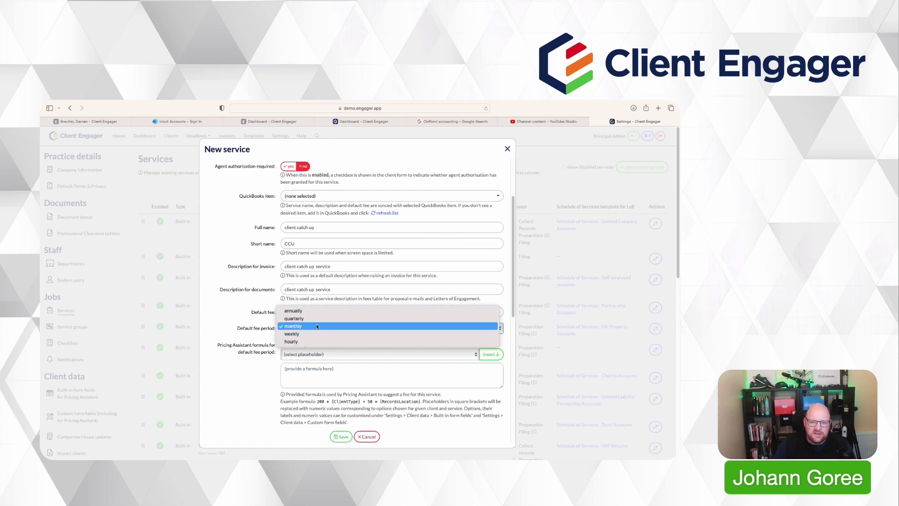
left_click(322, 326)
scroll(324, 333, "down", 2)
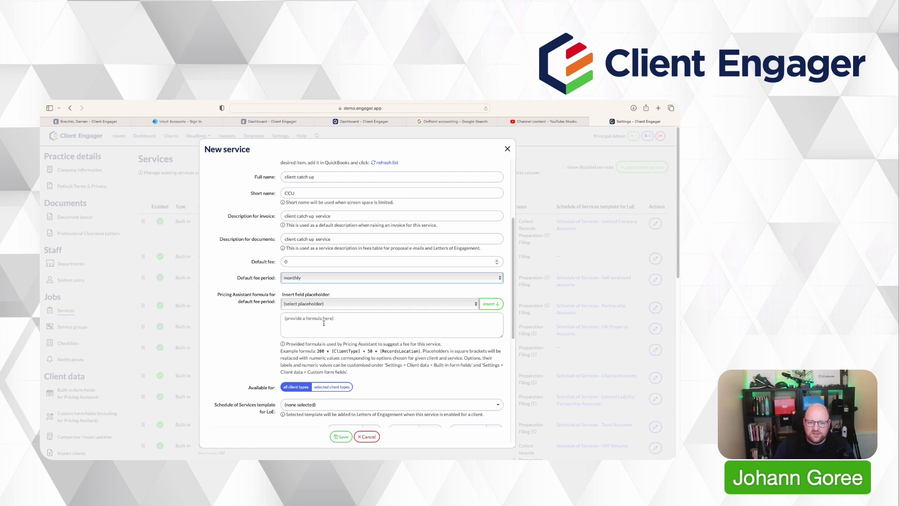
Leave the Schedule of Services template as (none selected)
scroll(325, 325, "down", 1)
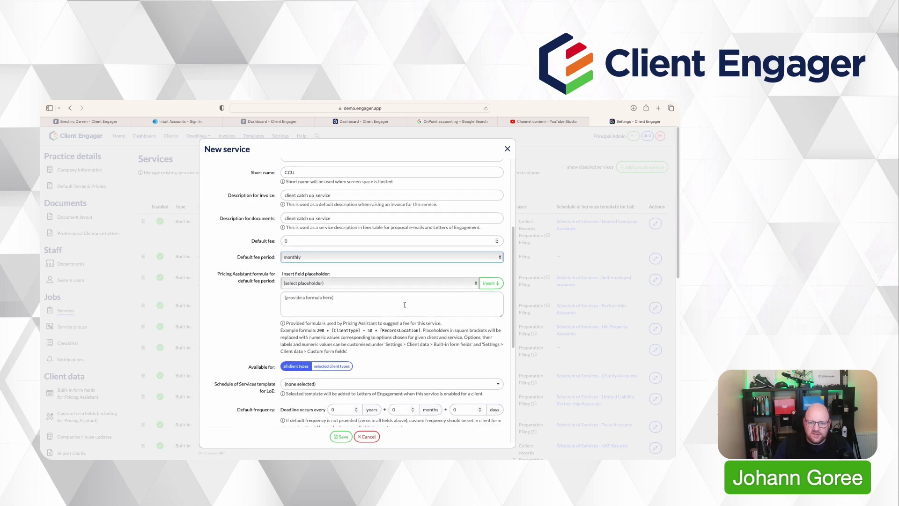
scroll(383, 311, "down", 3)
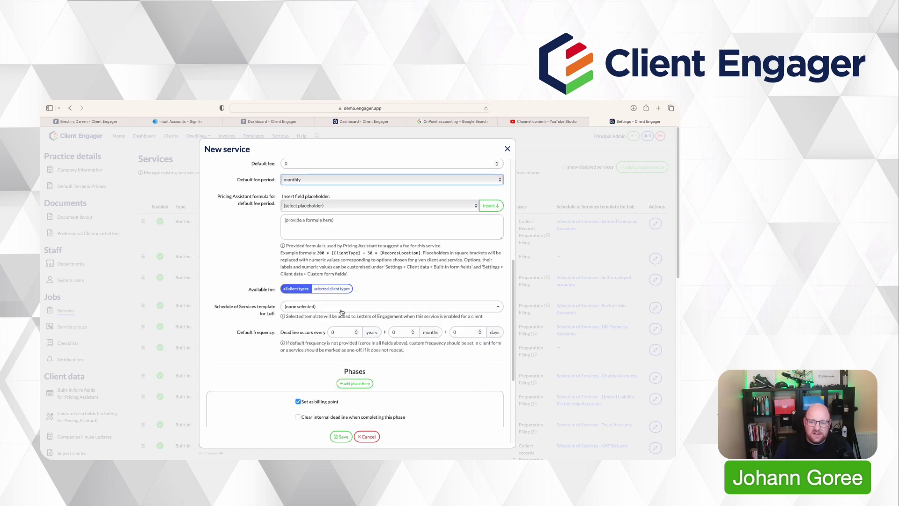
left_click(341, 309)
scroll(334, 345, "down", 3)
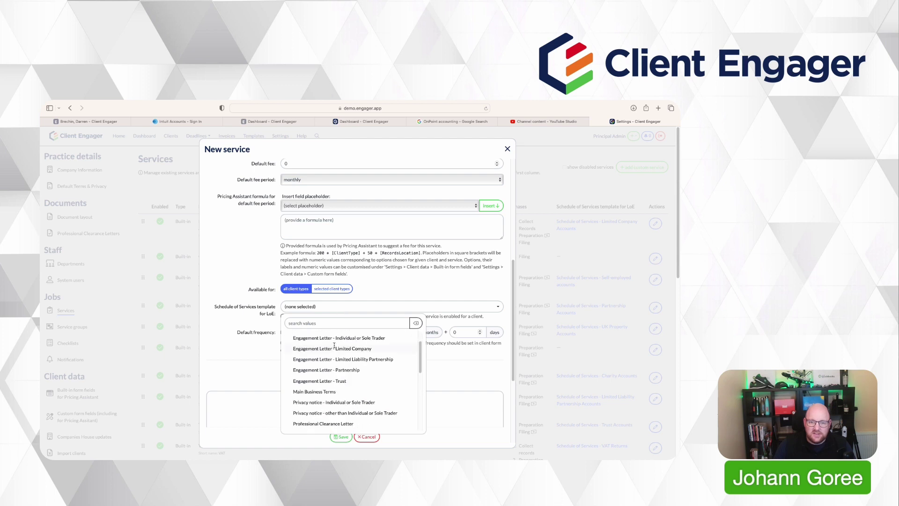
scroll(334, 345, "up", 2)
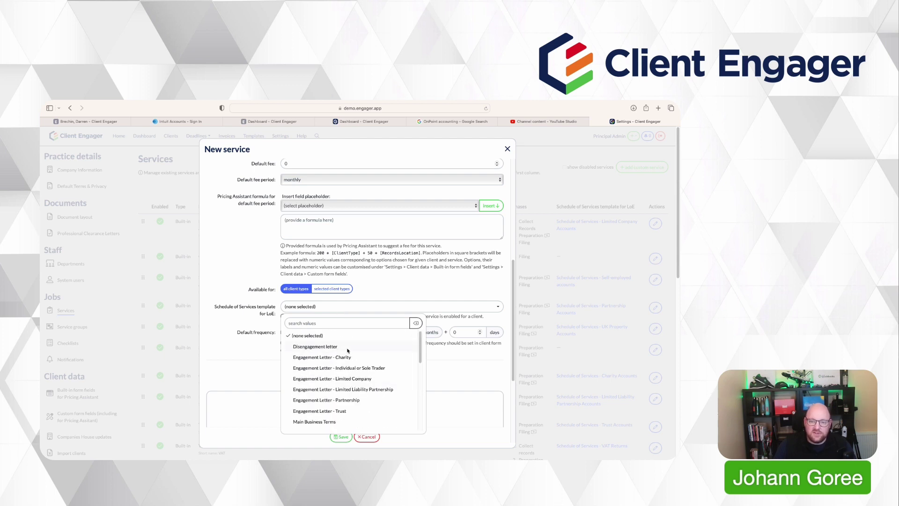
left_click(267, 354)
scroll(287, 354, "down", 1)
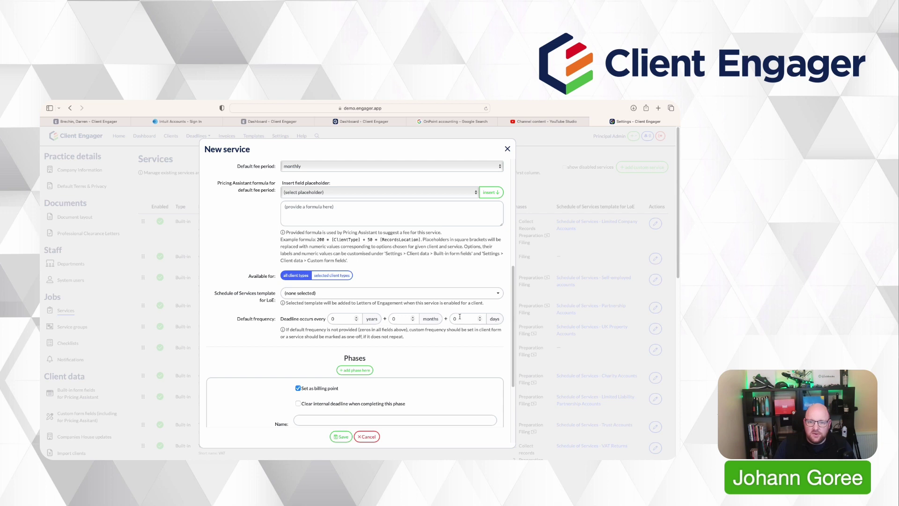
Set the default frequency to a deadline every 3 months
double_click(407, 321)
type("3")
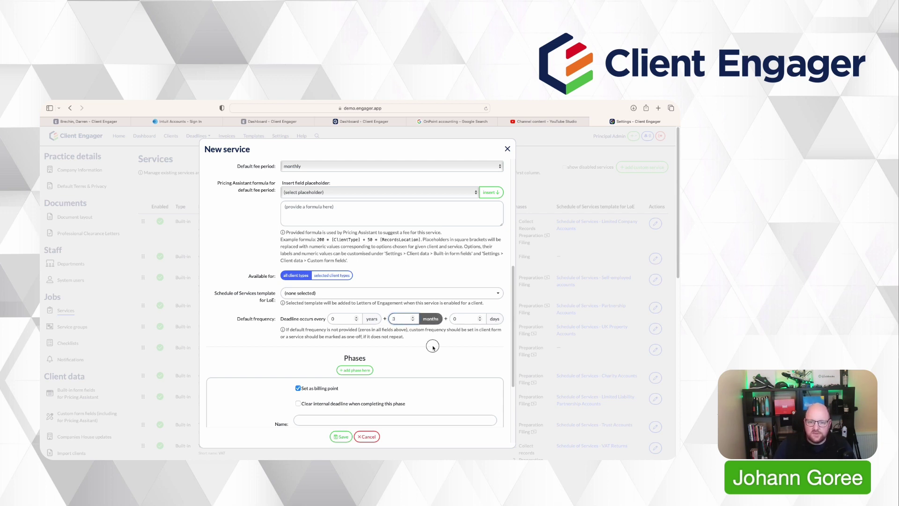
scroll(401, 394, "down", 1)
scroll(401, 395, "down", 5)
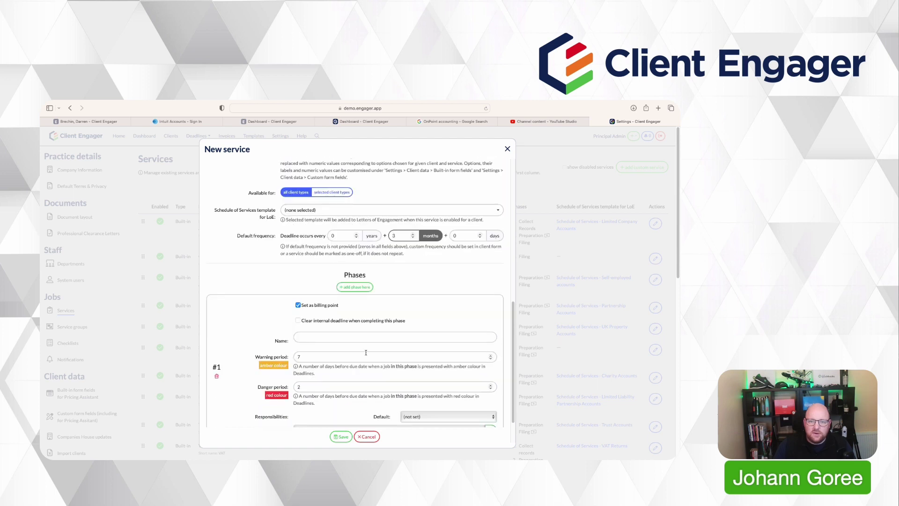
Name the single phase 'test phase' and save the client catch up service
left_click(332, 335)
type("test phase")
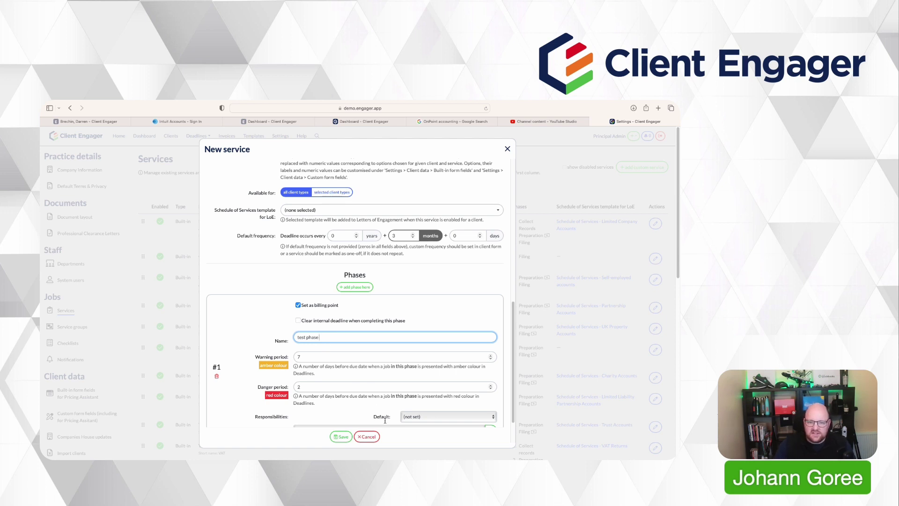
scroll(379, 417, "down", 3)
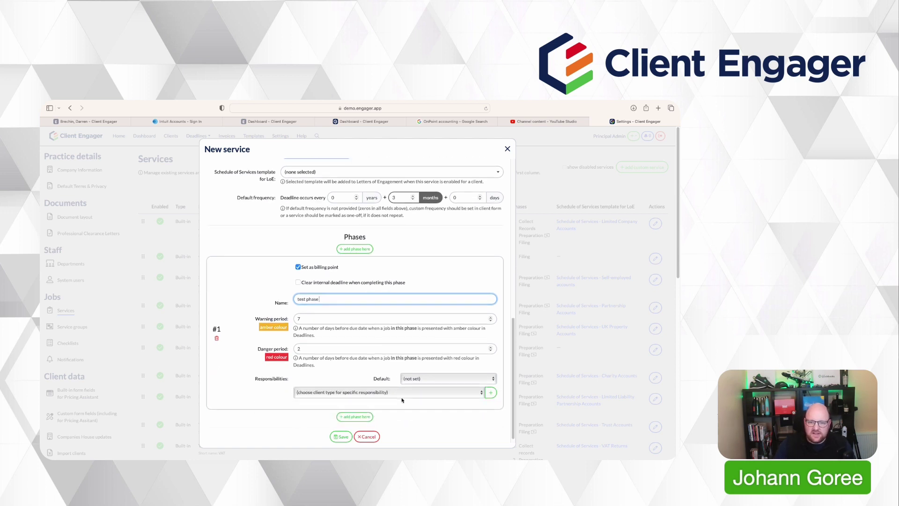
left_click(341, 431)
scroll(394, 405, "down", 10)
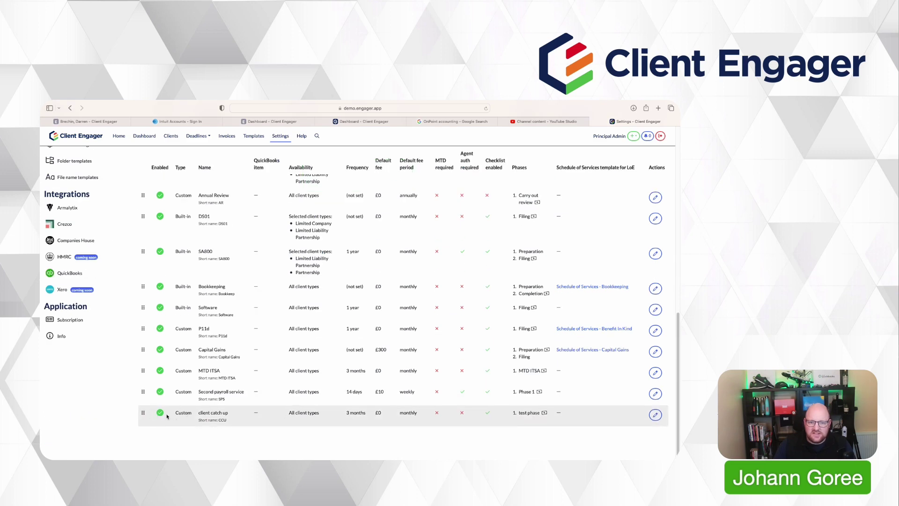
Drag client catch up up the list to sit between P11d and Capital Gains
left_click_drag(143, 413, 160, 346)
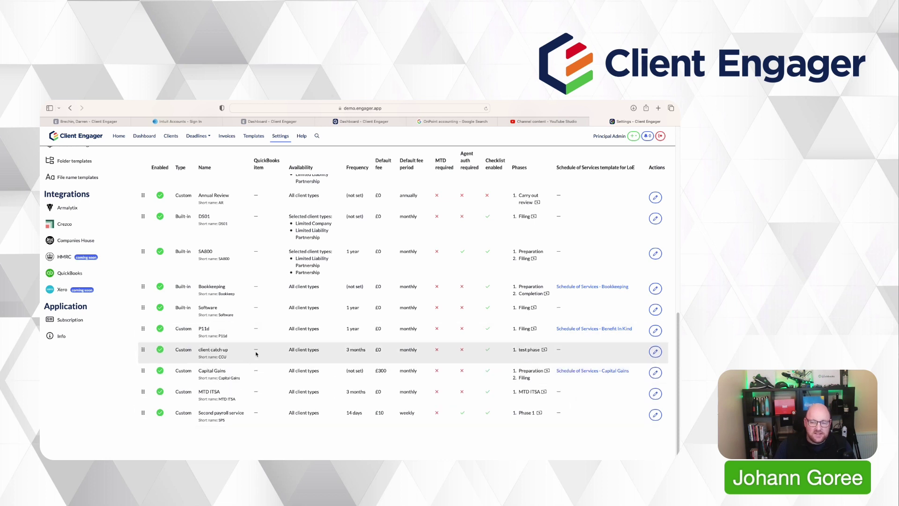
scroll(256, 354, "up", 10)
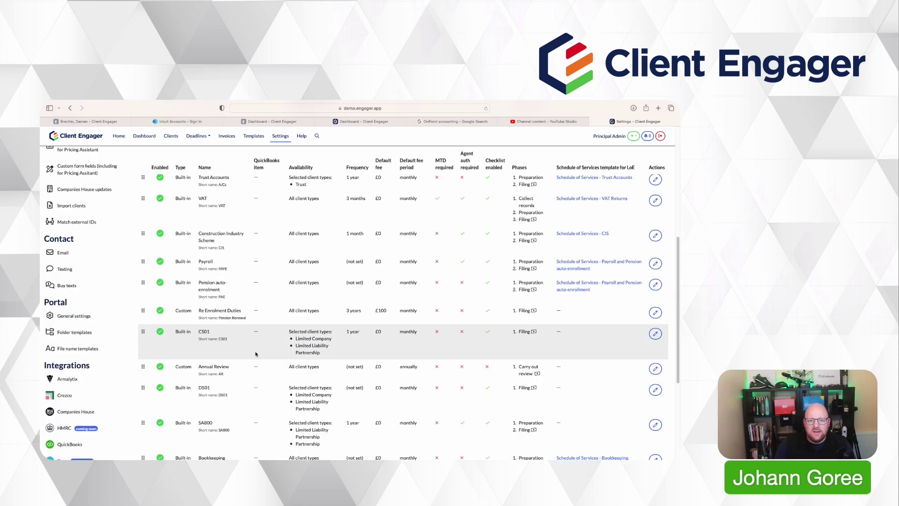
scroll(256, 354, "up", 5)
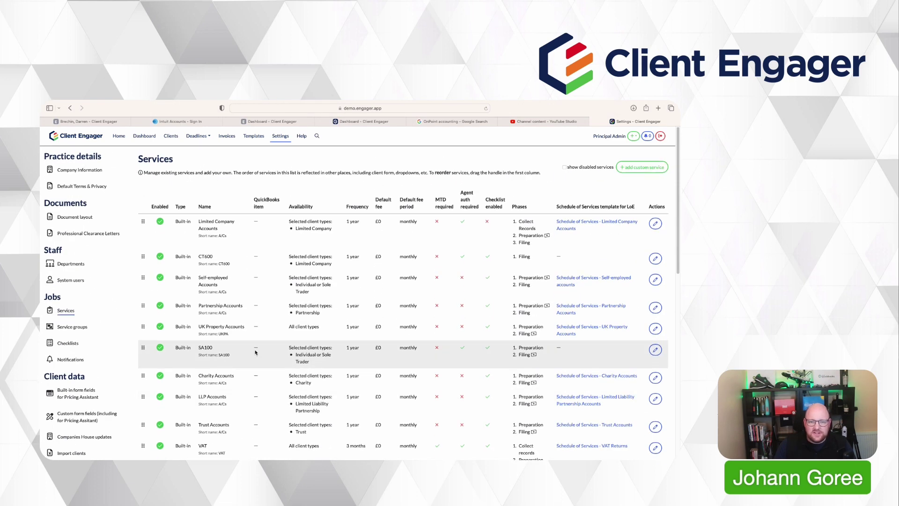